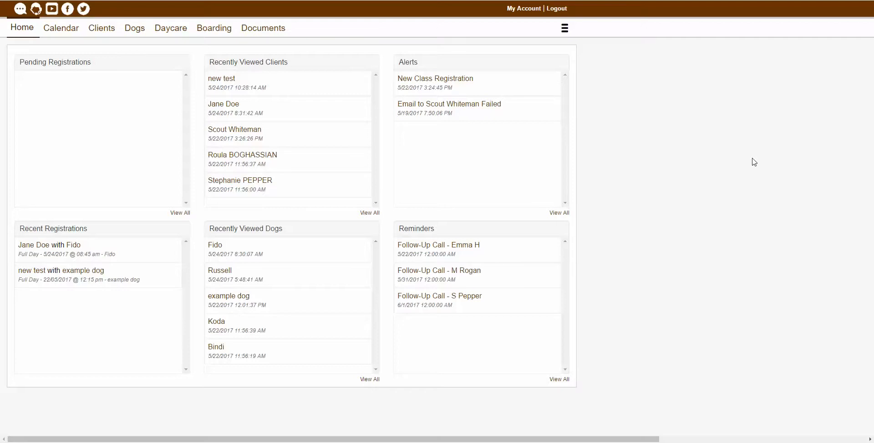
click(566, 29)
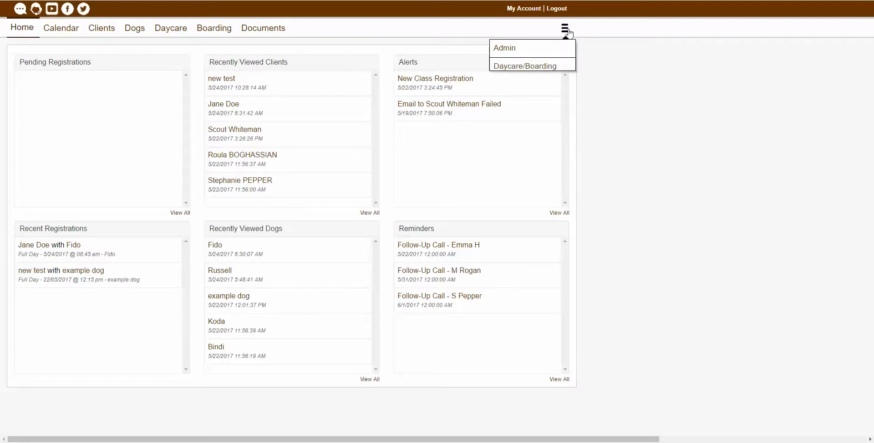
click(556, 72)
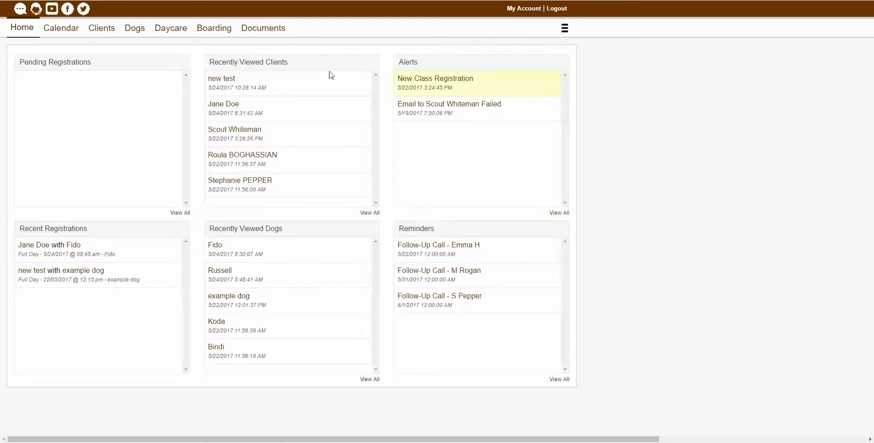
Open the calendar.
click(69, 32)
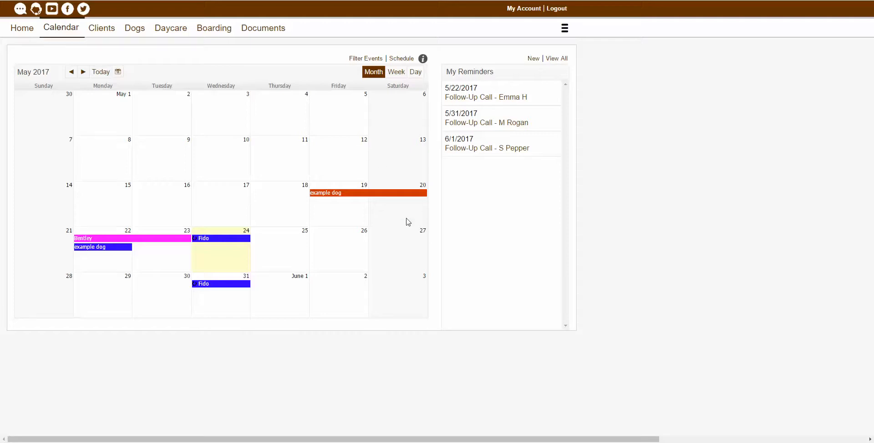
click(354, 246)
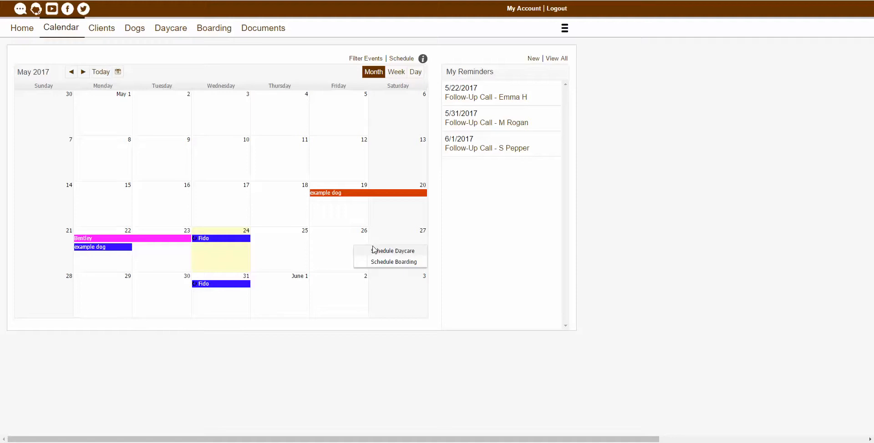
click(392, 262)
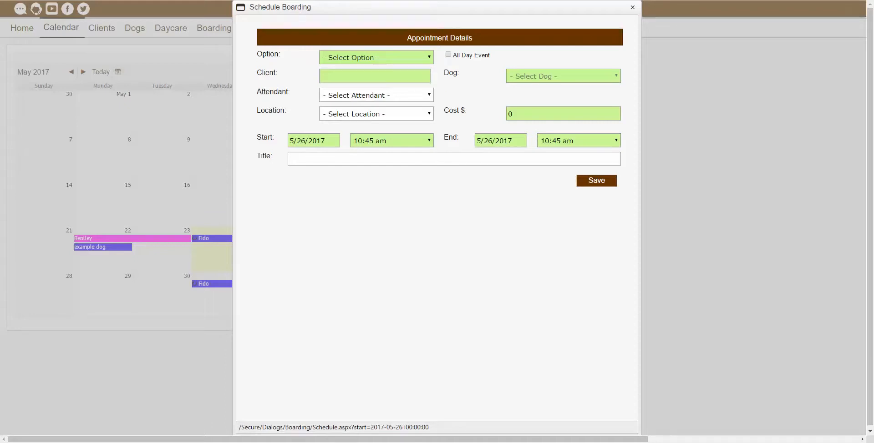
click(632, 7)
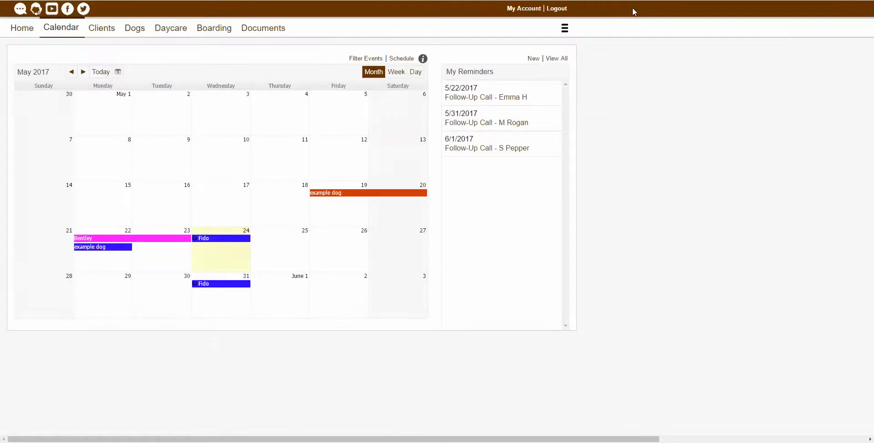
Start a new boarding appointment with the Test Boarding option, switching All Day Event on and back off.
click(397, 59)
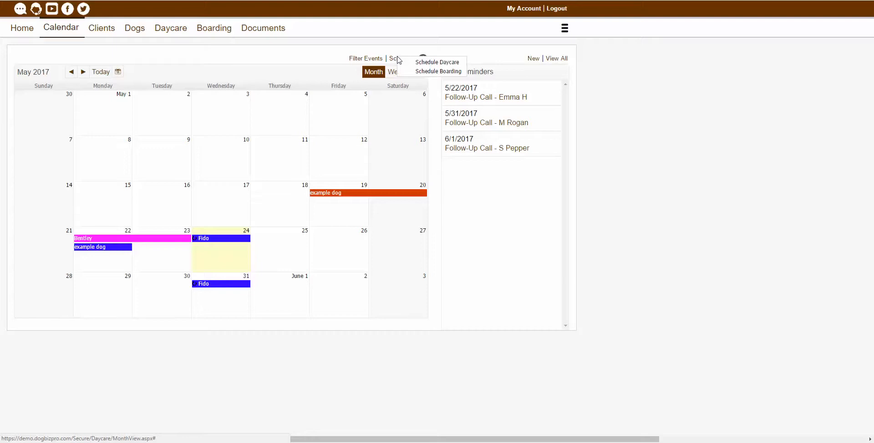
click(438, 73)
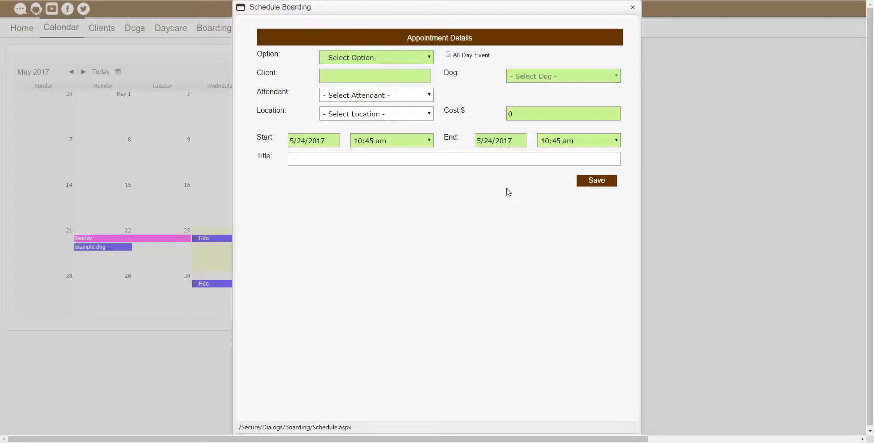
click(391, 59)
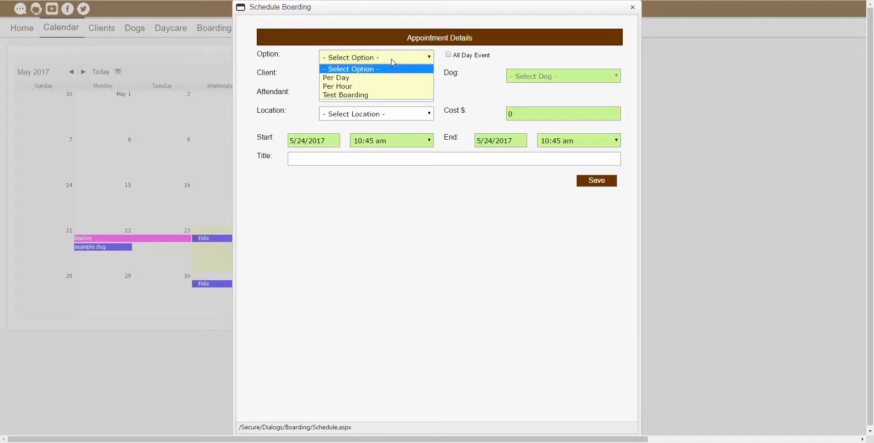
click(371, 95)
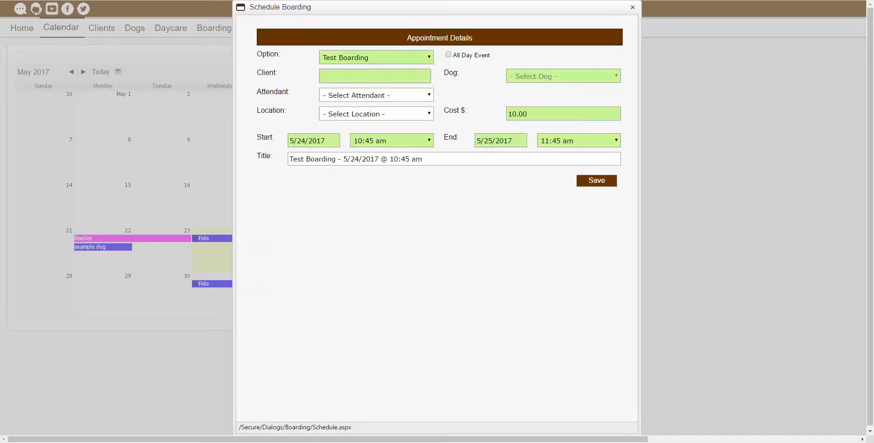
click(448, 55)
click(448, 55)
Set the boarding appointment's client to "test, new" and its dog to "example dog".
click(403, 80)
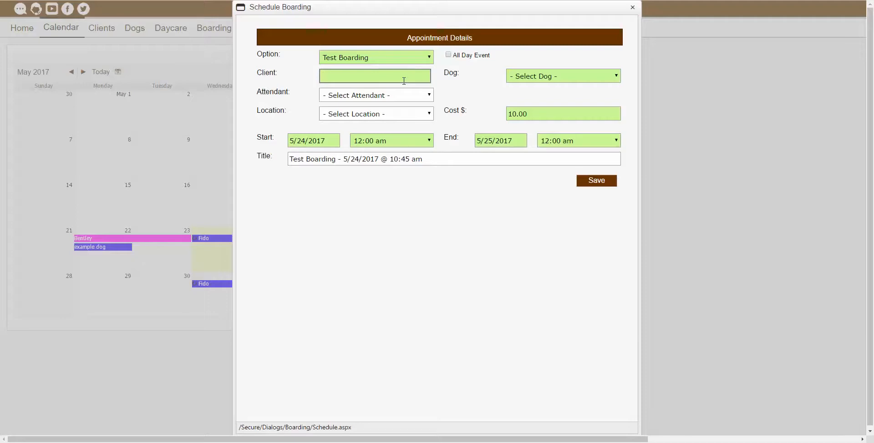
text(new)
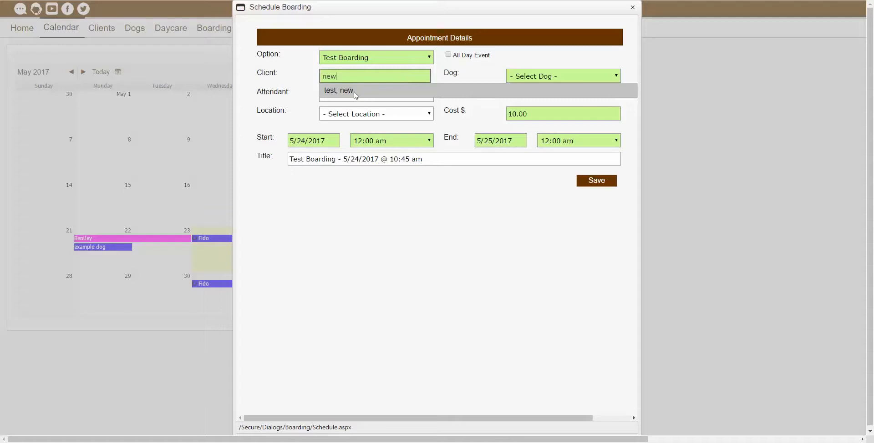
click(358, 93)
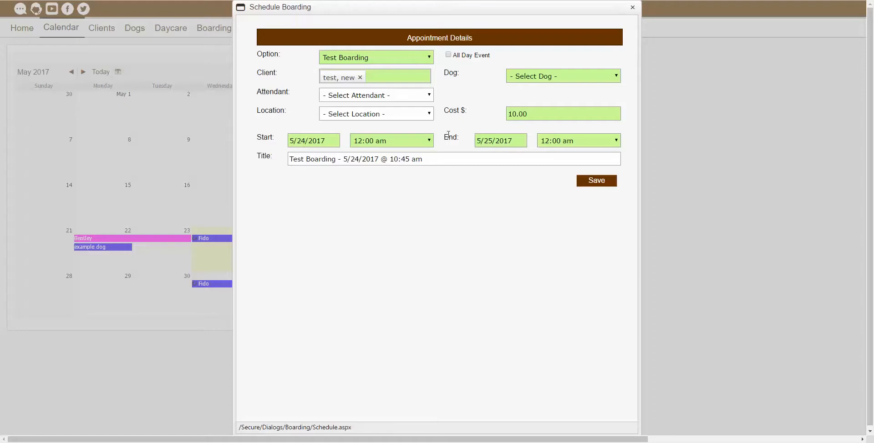
click(563, 77)
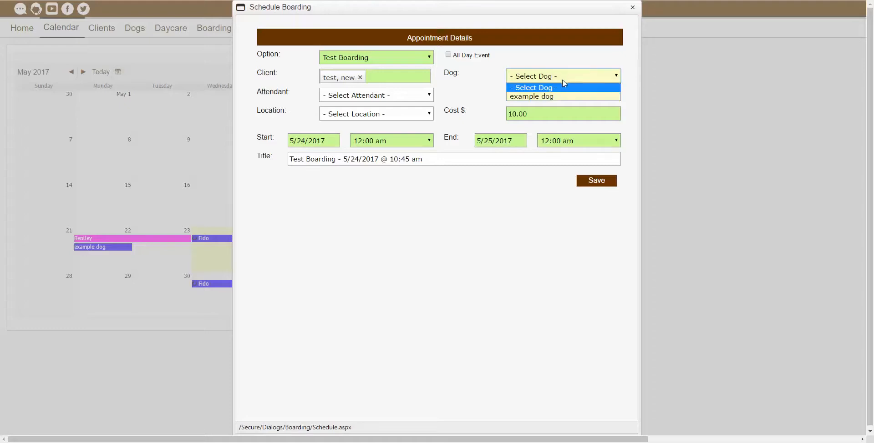
click(556, 96)
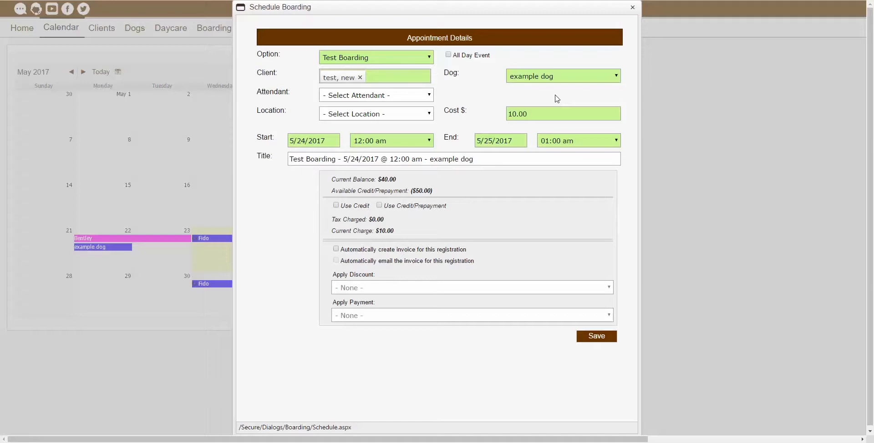
Assign "test employee" as the attendant and Kennel B as the boarding location.
click(341, 97)
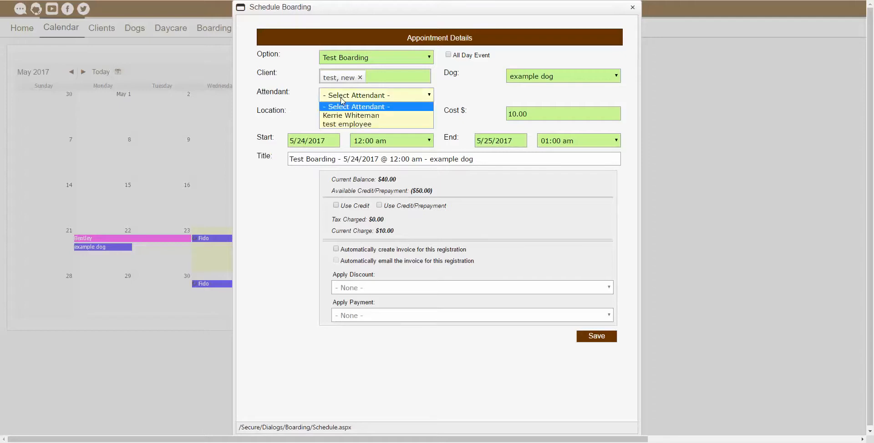
click(359, 125)
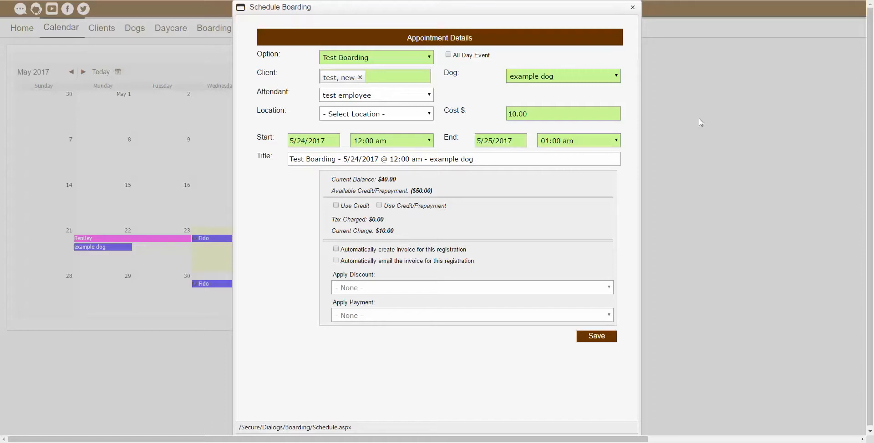
click(367, 120)
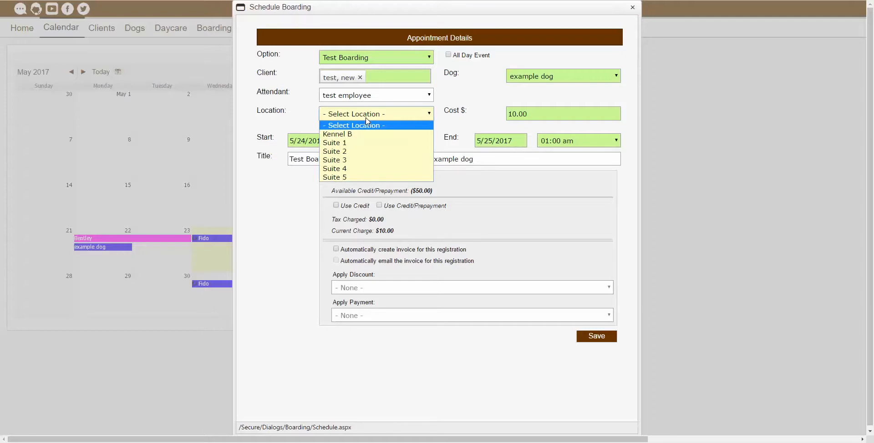
click(361, 134)
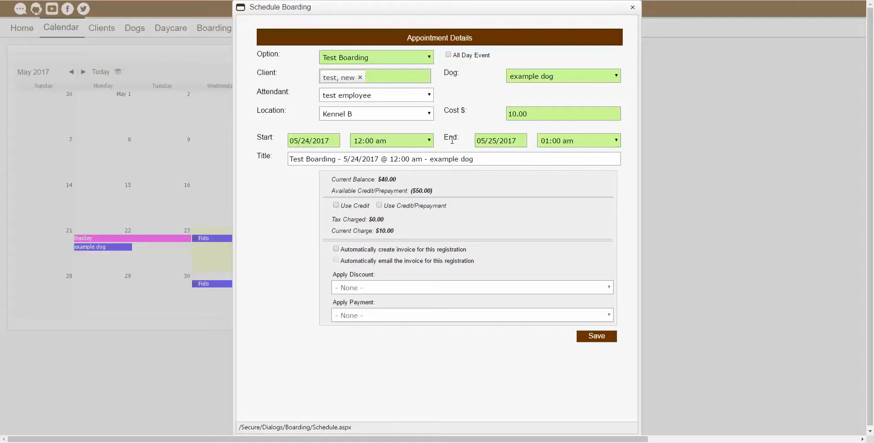
Examine the available start and end date and time choices for the boarding appointment.
click(291, 141)
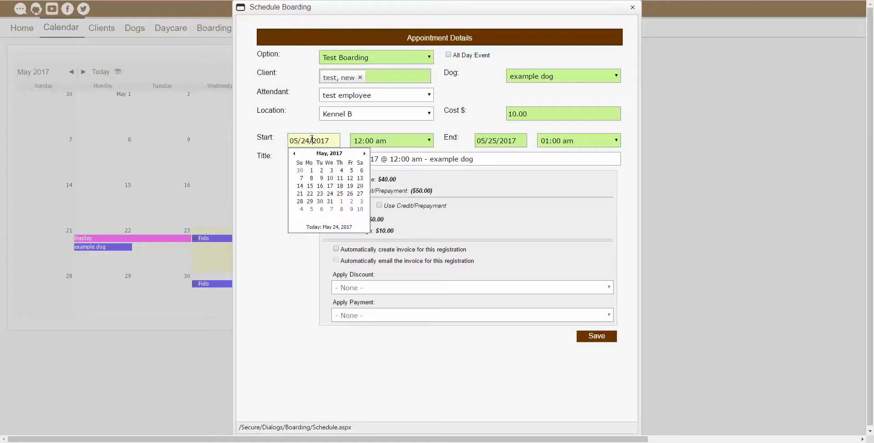
click(494, 140)
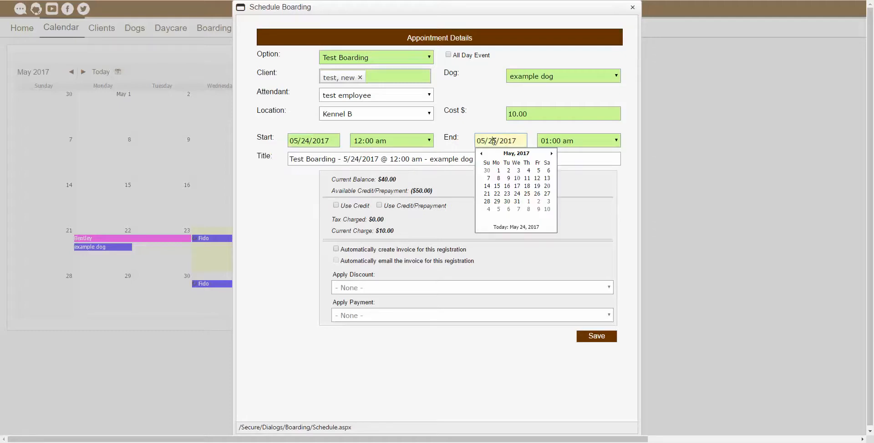
click(451, 145)
click(399, 143)
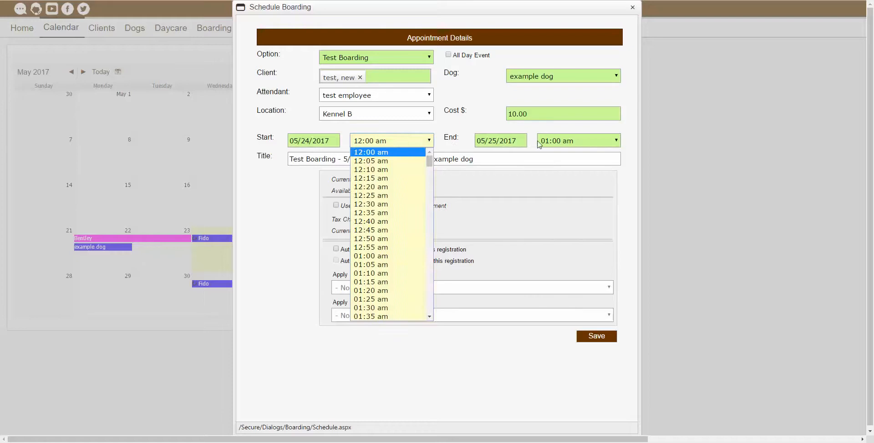
click(560, 144)
click(454, 140)
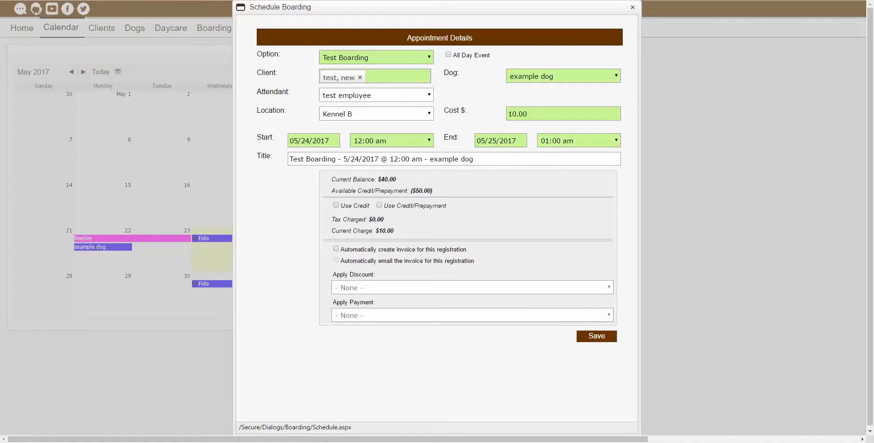
click(582, 145)
click(489, 141)
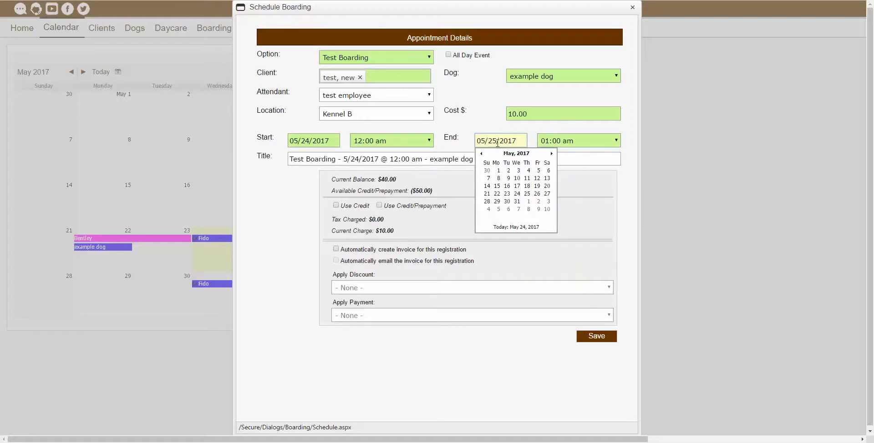
click(626, 151)
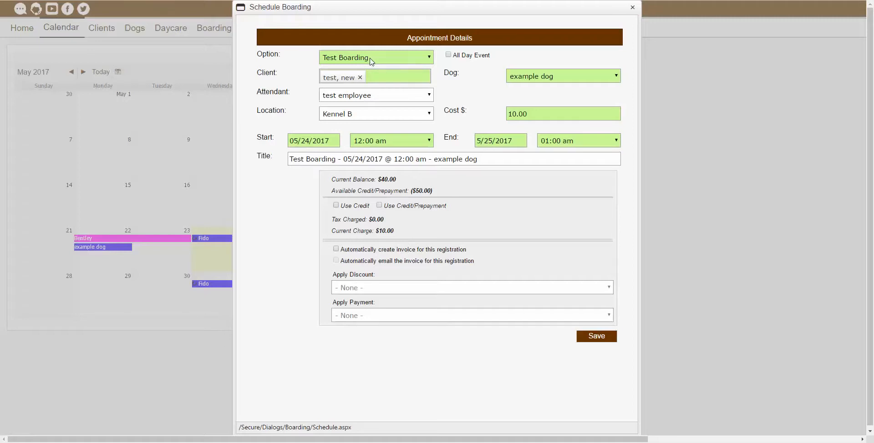
Set the end date to 5/26/2017 and add a 1 directly after "Test Boarding" in the appointment title.
click(491, 142)
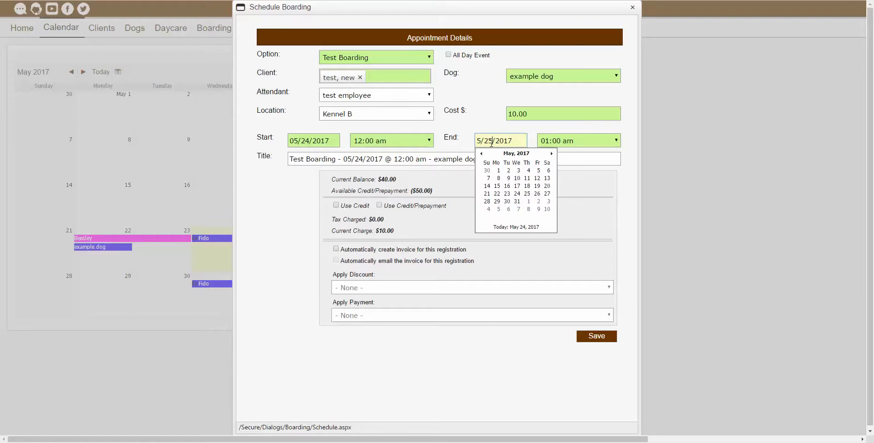
click(538, 194)
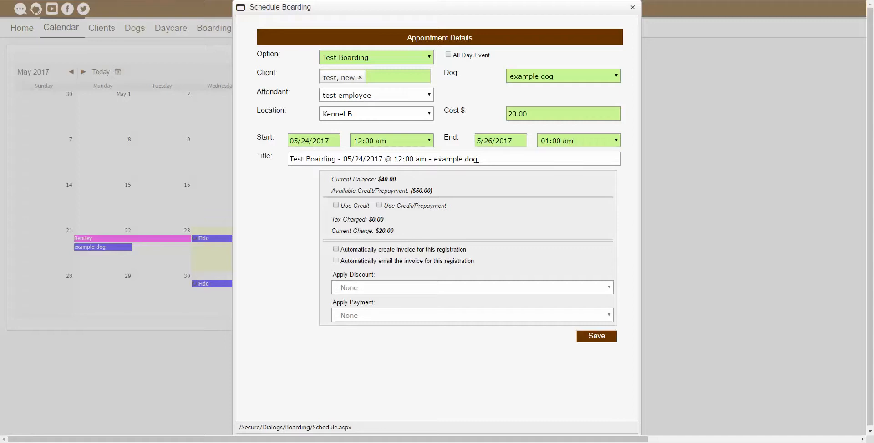
click(335, 163)
text(1)
click(288, 199)
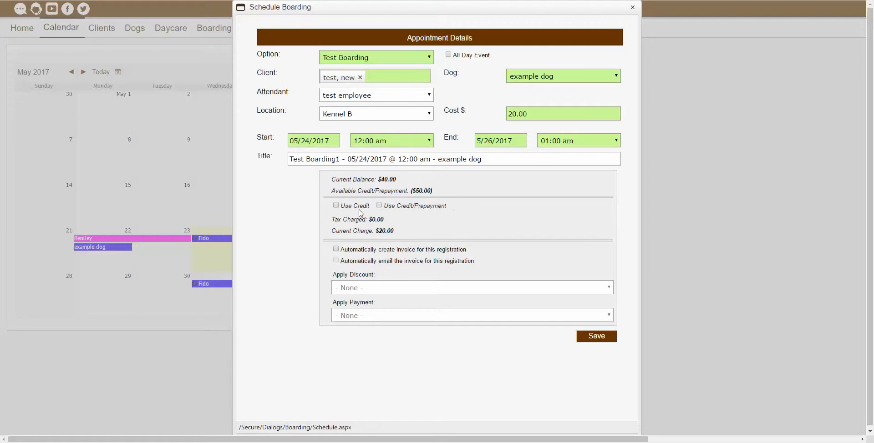
Try the Use Credit and Use Credit/Prepayment options, clear both, and enable automatic creation and emailing of the registration's invoice.
click(335, 205)
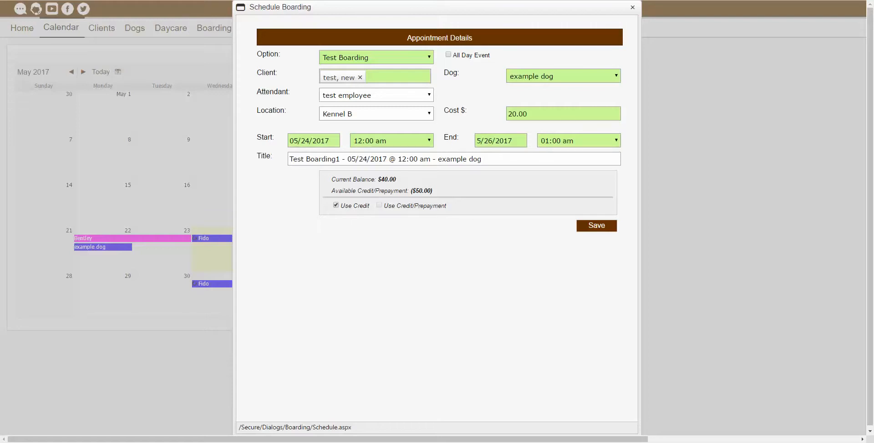
click(337, 206)
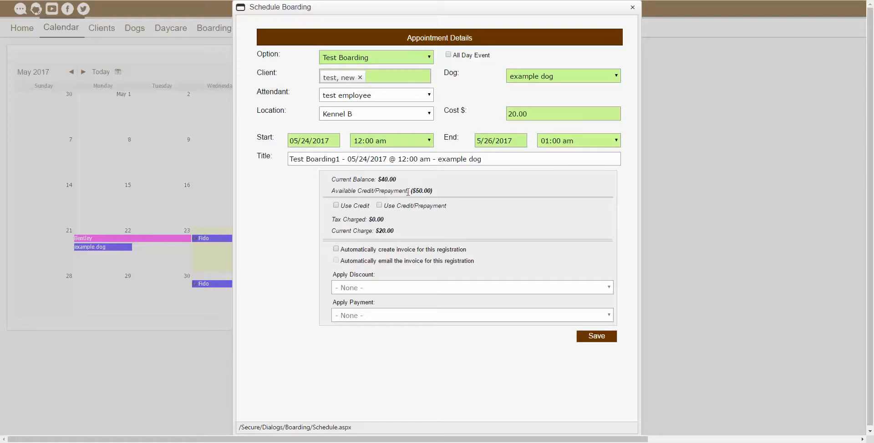
click(379, 206)
click(337, 249)
click(337, 250)
click(337, 250)
click(380, 205)
Apply a Master Card payment and save the boarding appointment.
click(406, 317)
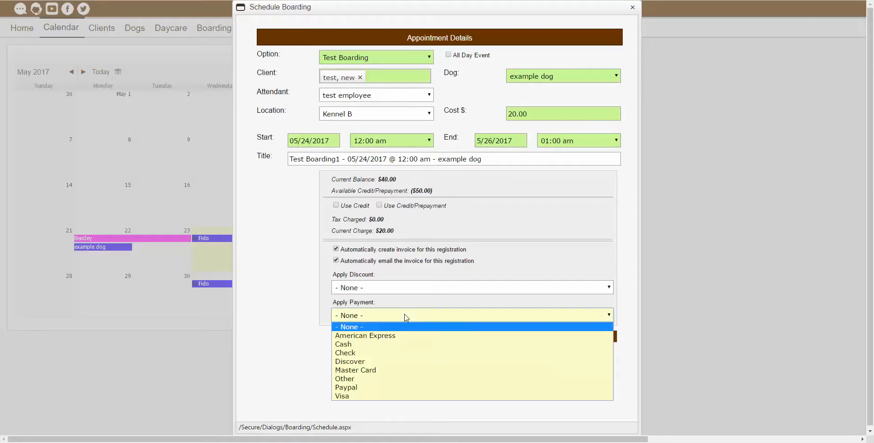
click(402, 371)
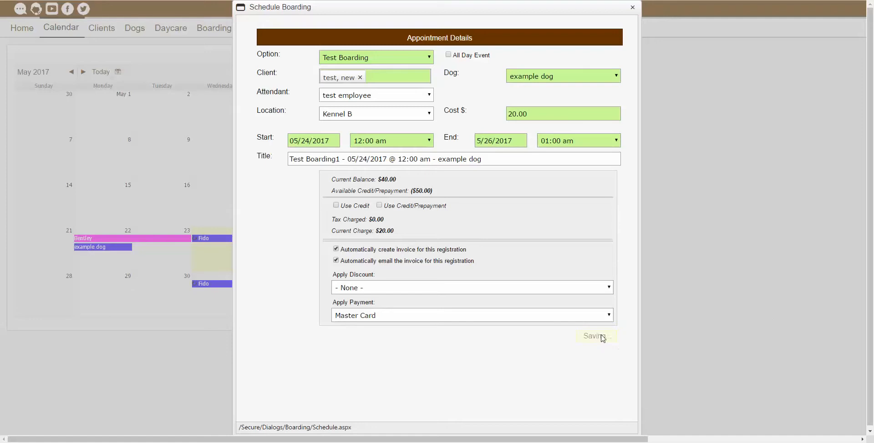
click(602, 339)
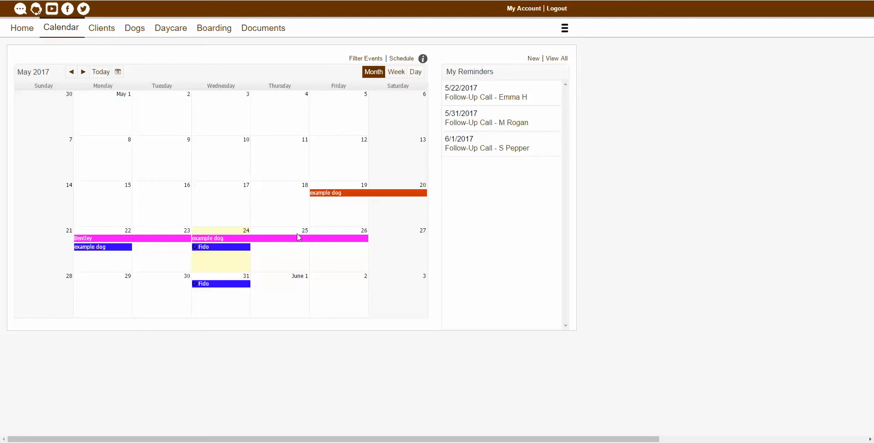
mouse_move(301, 241)
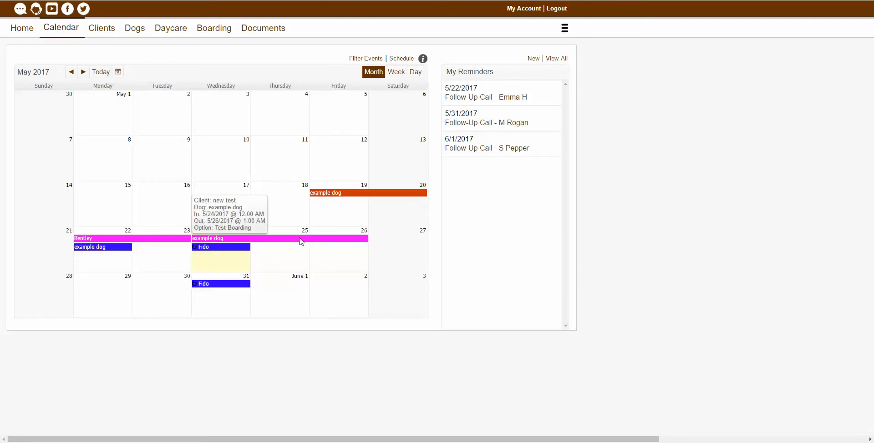